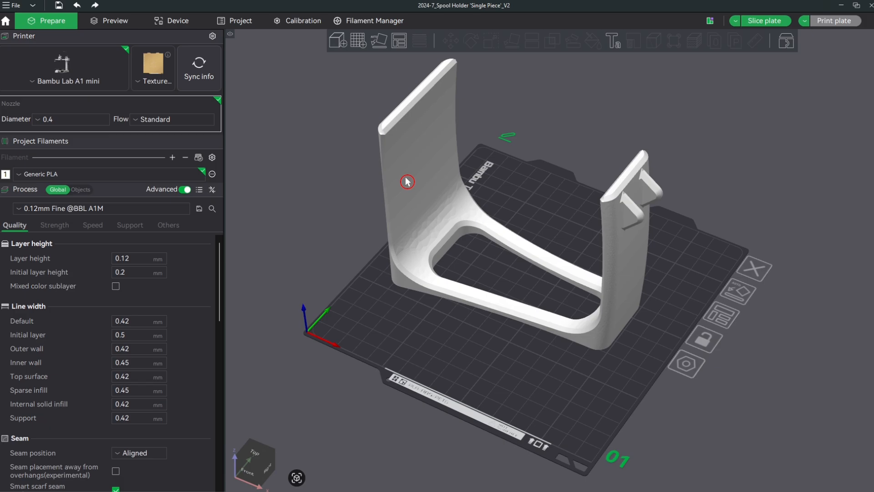
# Add a height range modifier to the spool holder and set its range from 0 to 75 mm
pyautogui.rightClick(407, 181)
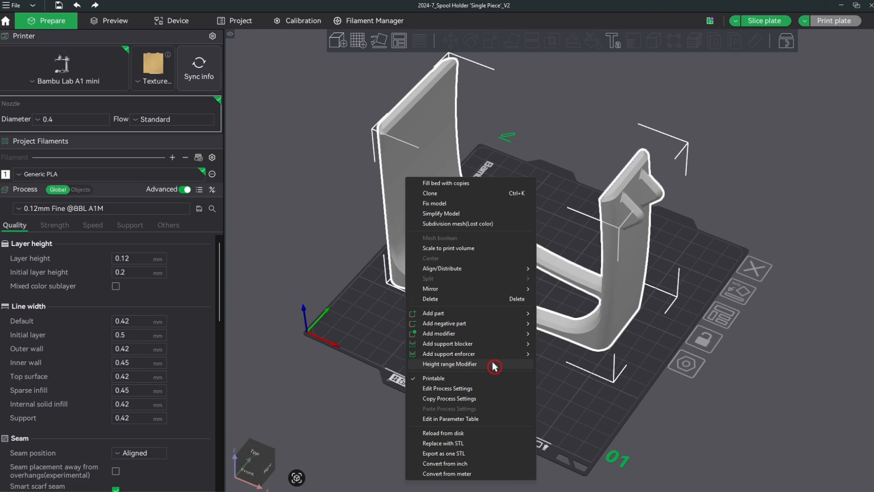
pyautogui.click(449, 364)
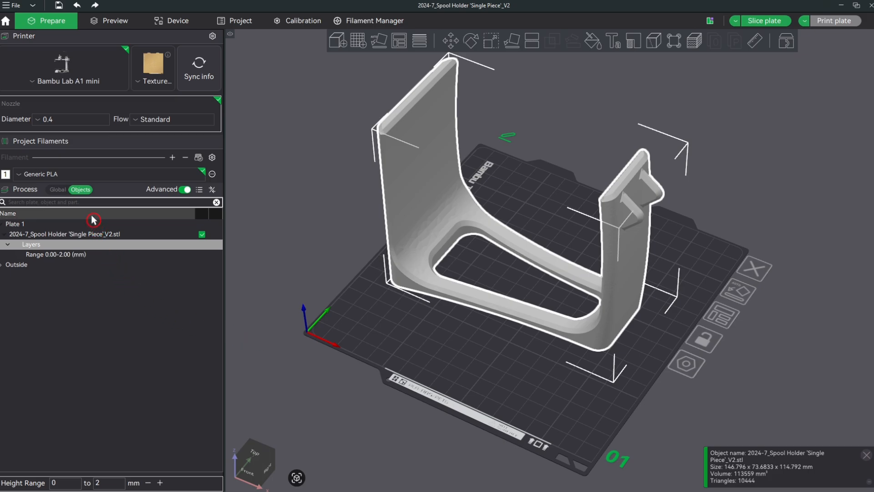
pyautogui.click(74, 256)
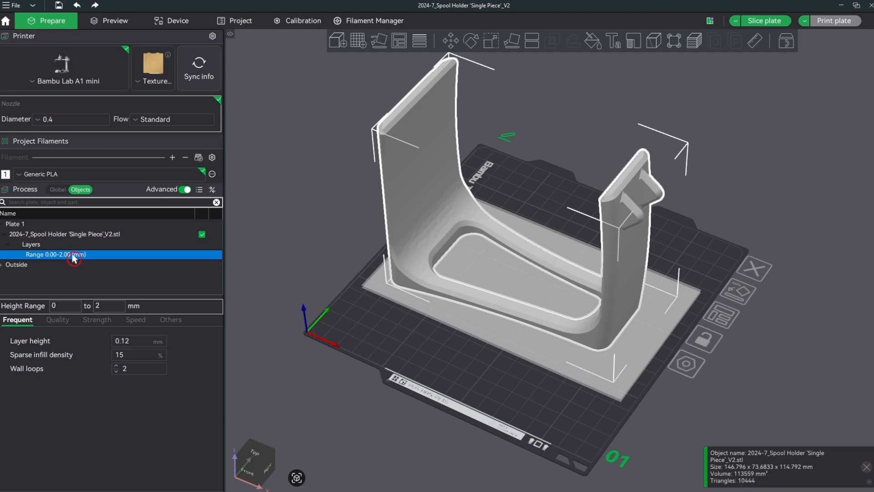
pyautogui.doubleClick(95, 309)
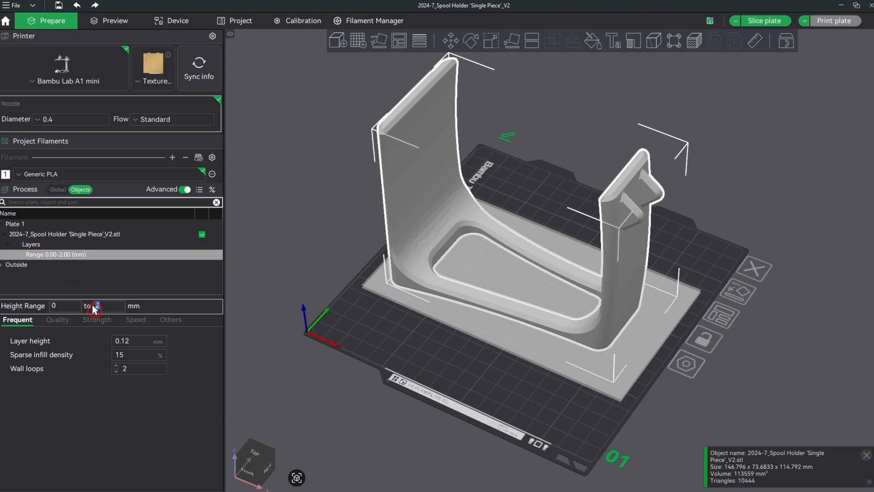
pyautogui.write('75')
pyautogui.click(287, 266)
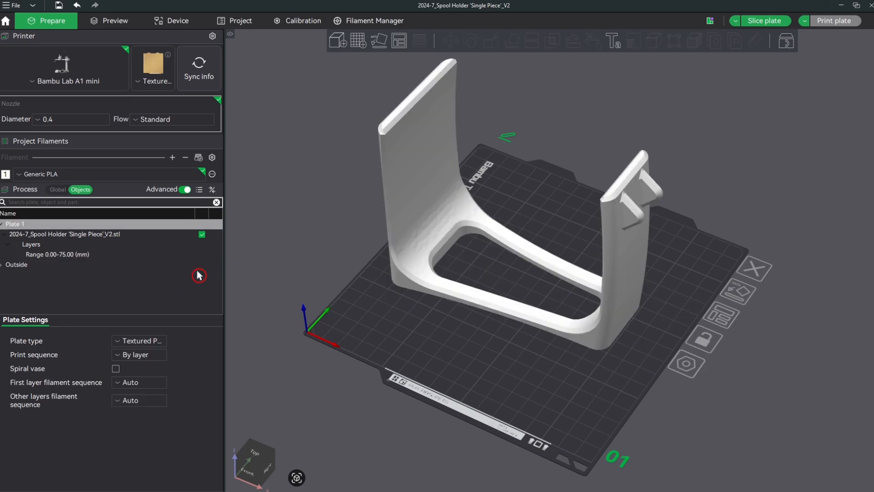
pyautogui.click(66, 257)
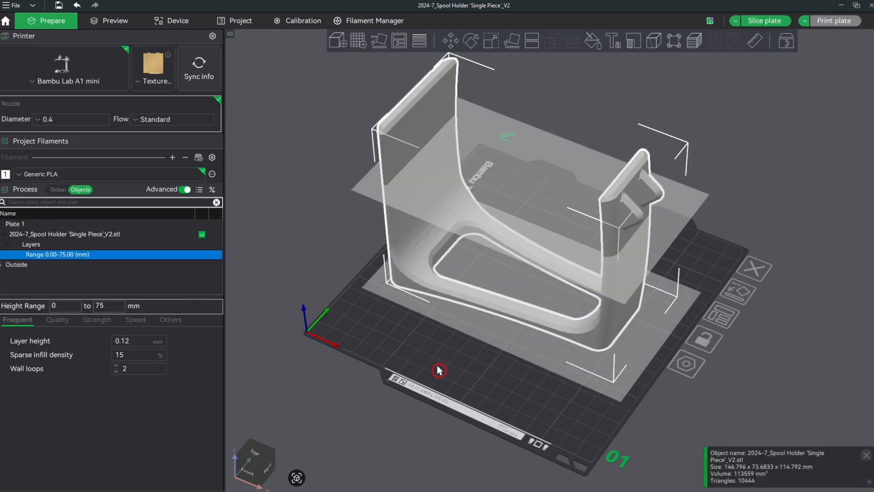
pyautogui.moveTo(436, 369); pyautogui.dragTo(439, 358)
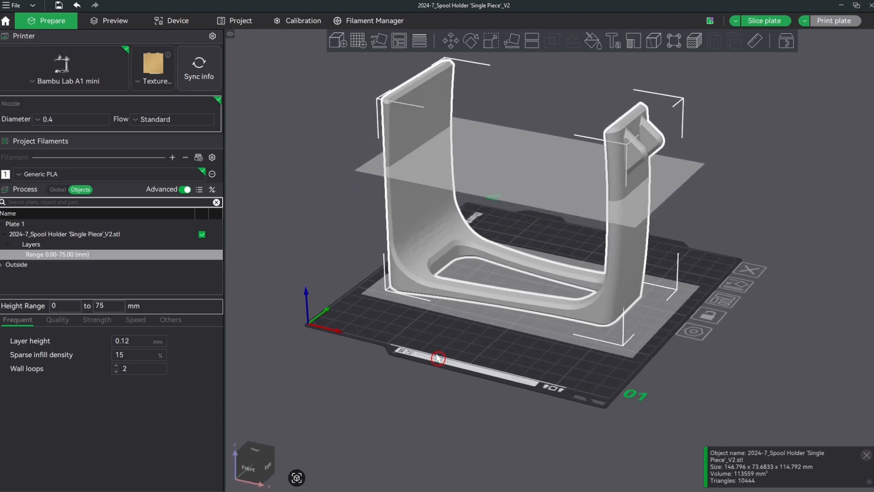
pyautogui.moveTo(438, 358); pyautogui.dragTo(408, 394, button='middle')
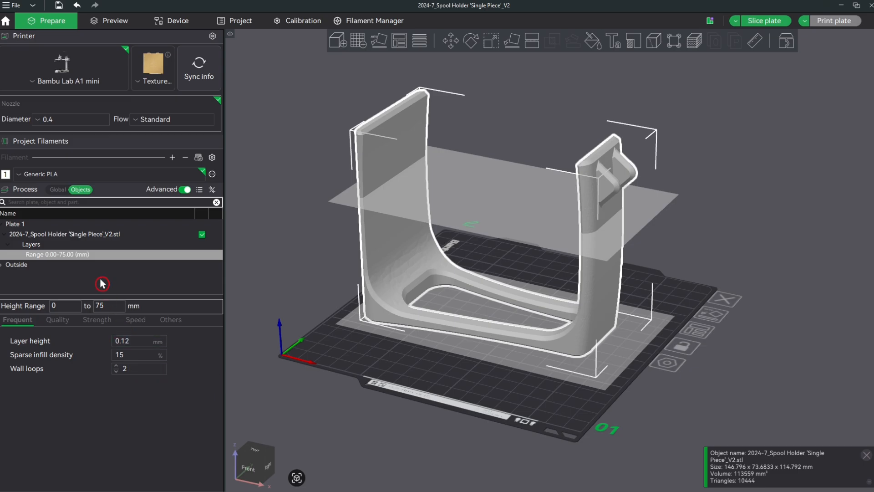
pyautogui.click(58, 190)
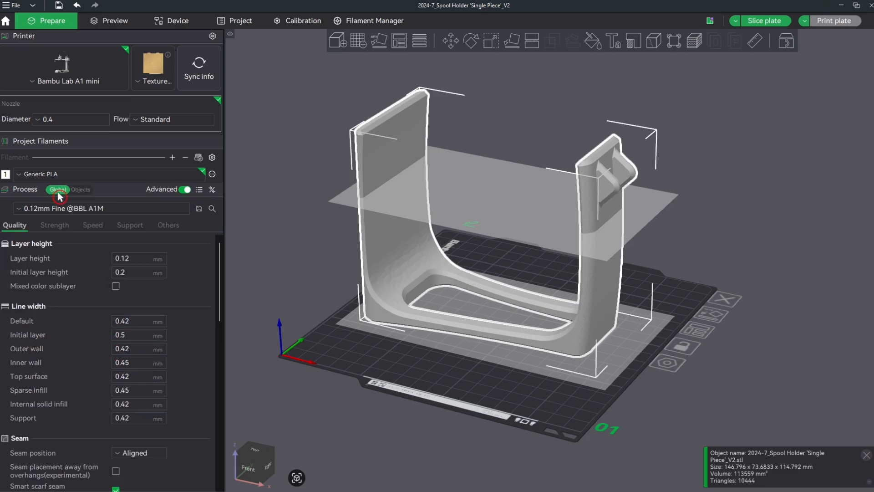
pyautogui.click(129, 209)
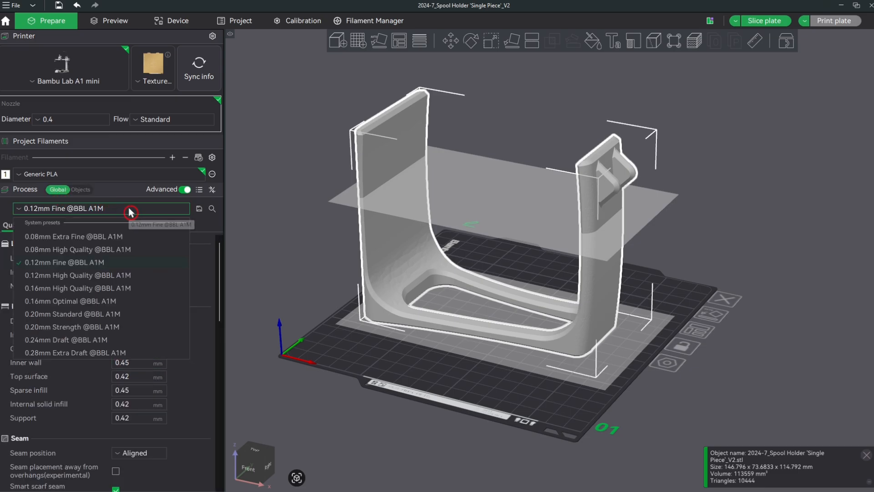
pyautogui.click(135, 315)
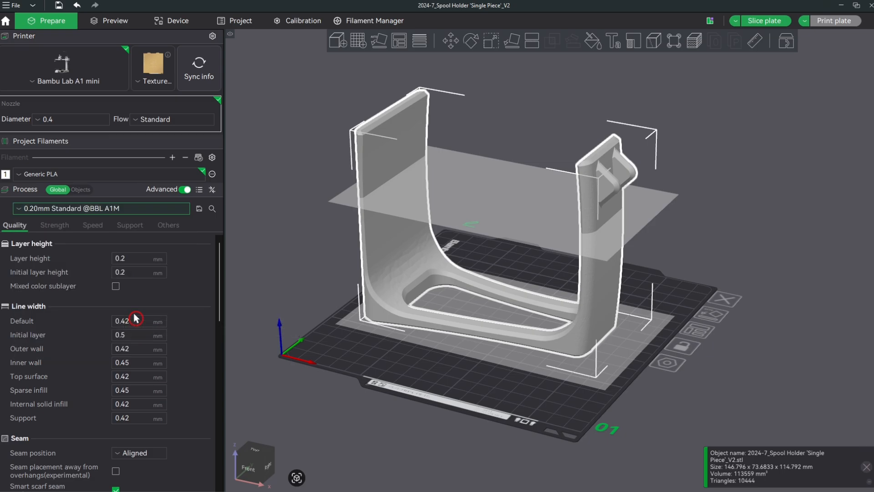
# Reset the height range's layer height override and set its layer height to 0.1 mm
pyautogui.click(81, 191)
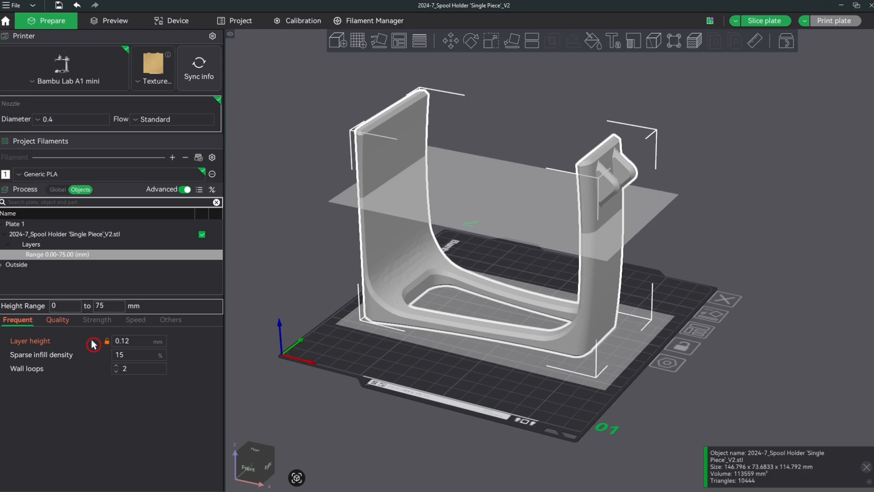
pyautogui.click(58, 322)
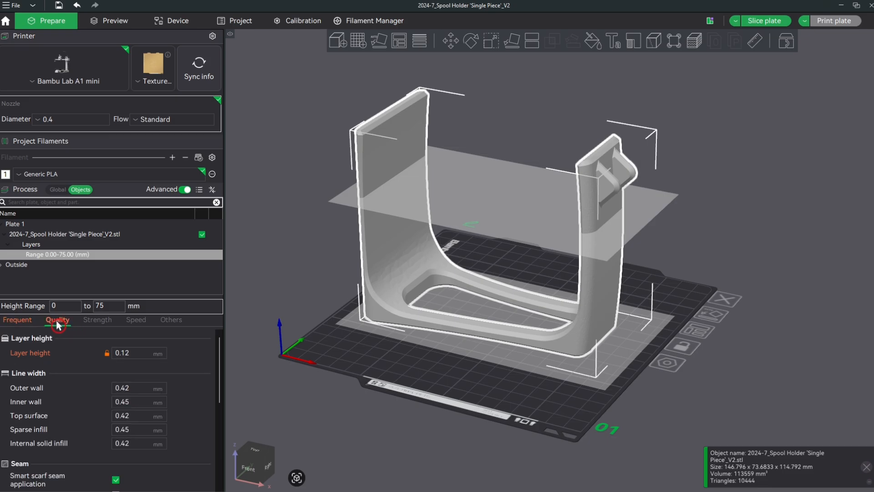
pyautogui.click(107, 356)
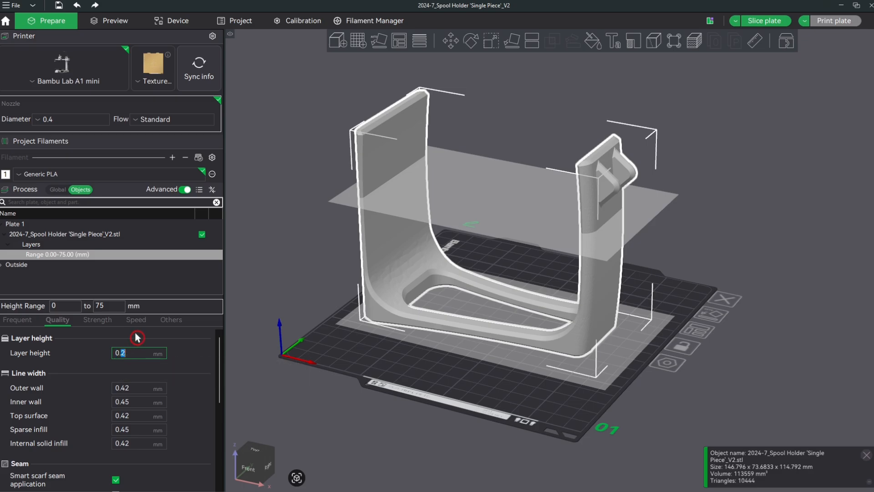
pyautogui.write('1')
pyautogui.press('Return')
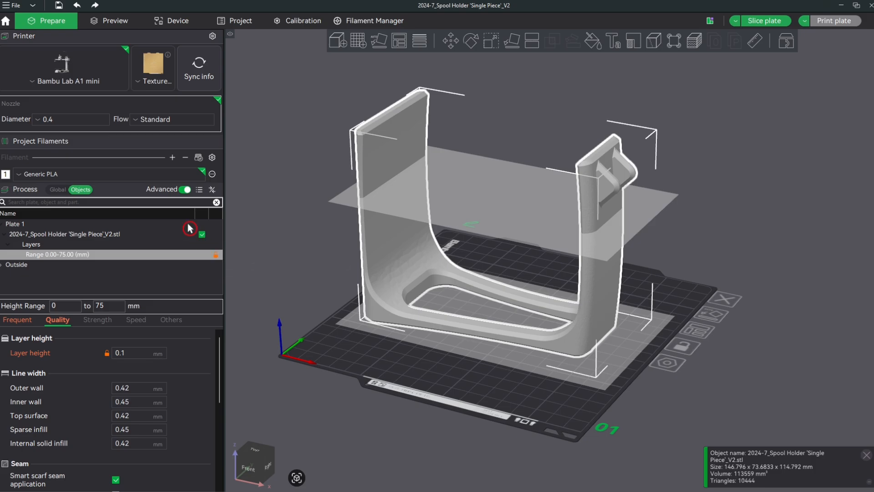
# Slice the plate and colour the preview by layer height
pyautogui.click(115, 23)
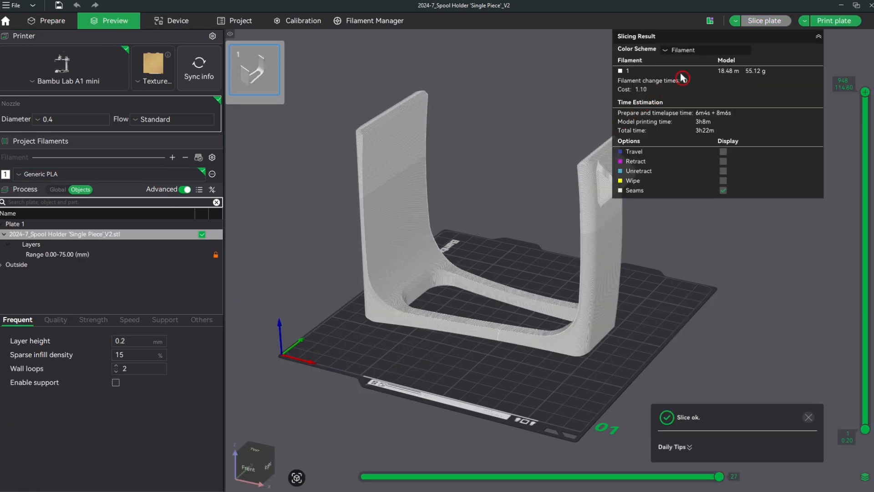
pyautogui.click(702, 51)
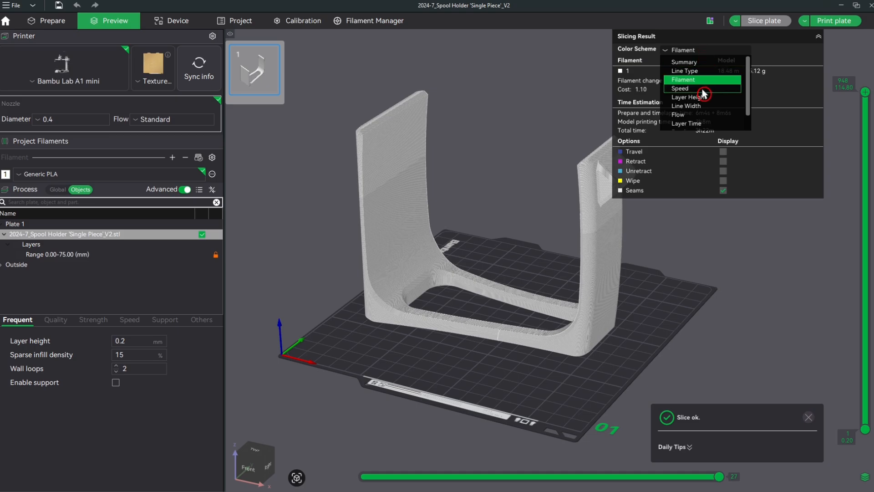
pyautogui.click(714, 98)
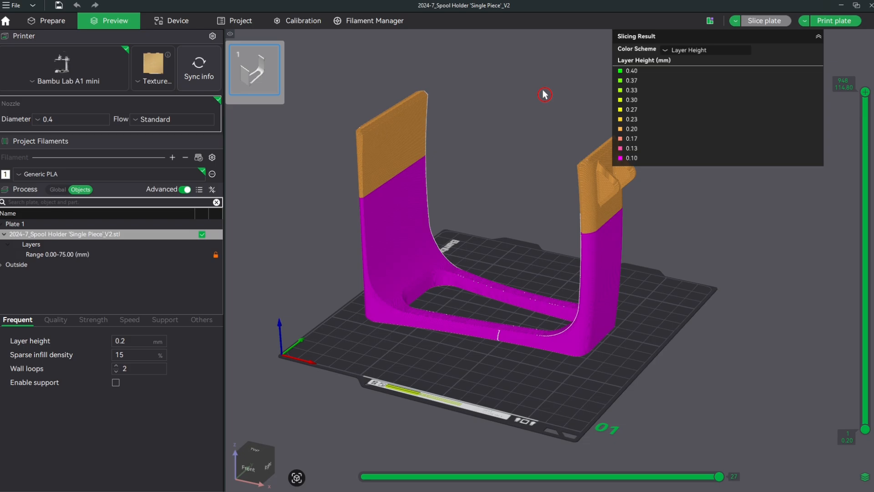
pyautogui.moveTo(542, 95); pyautogui.dragTo(509, 128, button='right')
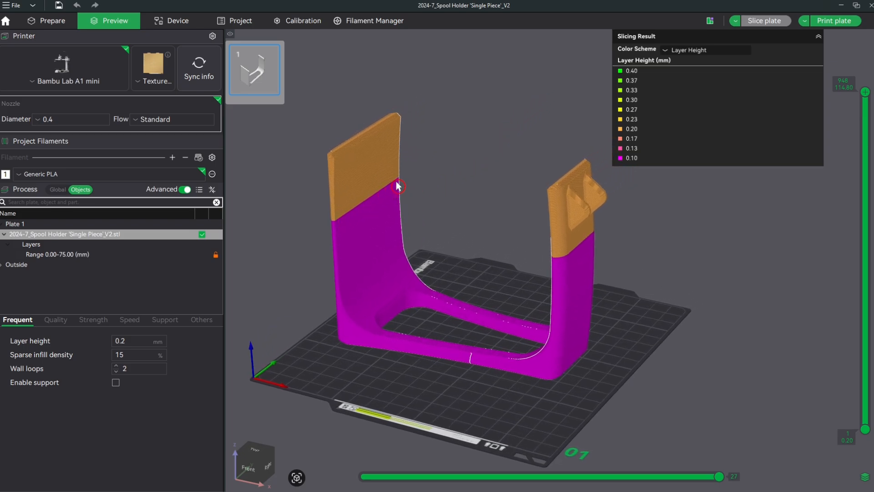
# Lower the preview to about layer 787 and examine the wall cross-section of the hooked upright
pyautogui.moveTo(866, 91); pyautogui.dragTo(868, 153)
pyautogui.scroll(2, 517, 195)
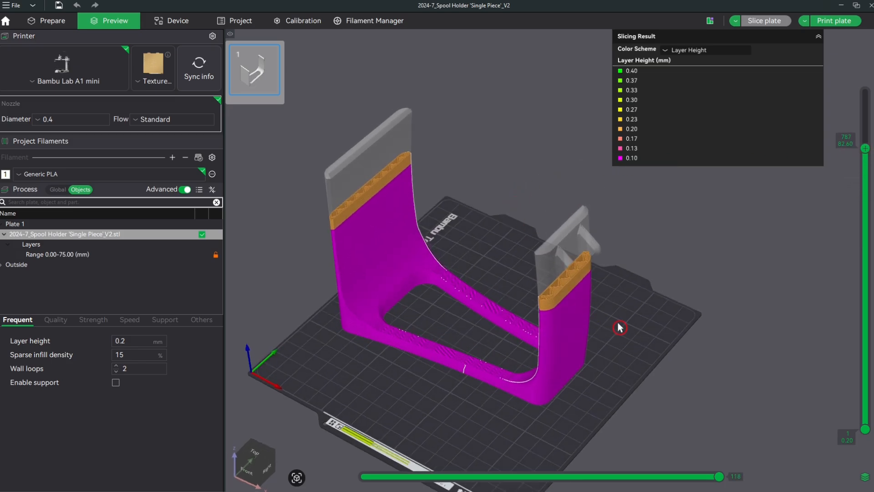
pyautogui.scroll(5, 638, 314)
pyautogui.scroll(5, 638, 291)
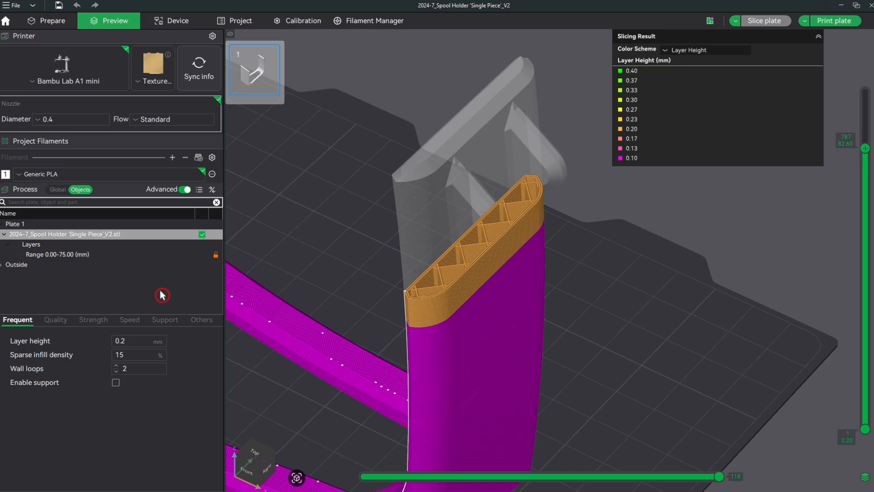
# Set the wall loops of the 0–75 mm height range to 5
pyautogui.click(85, 259)
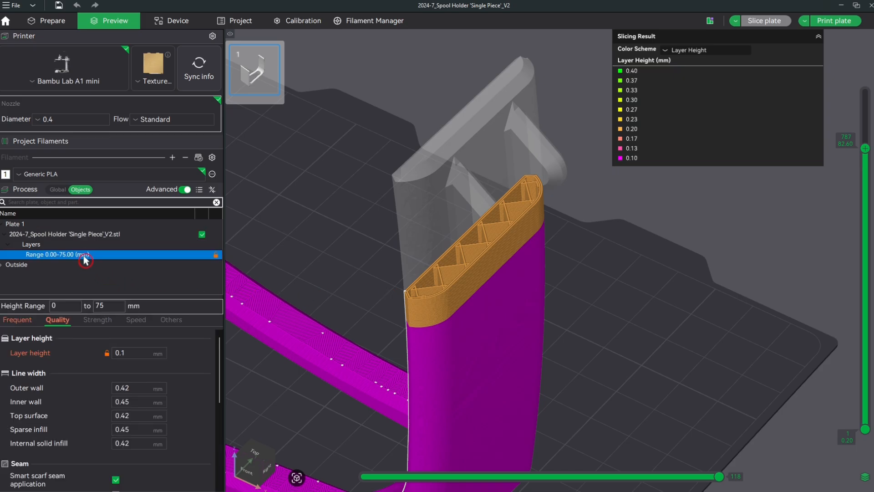
pyautogui.click(96, 320)
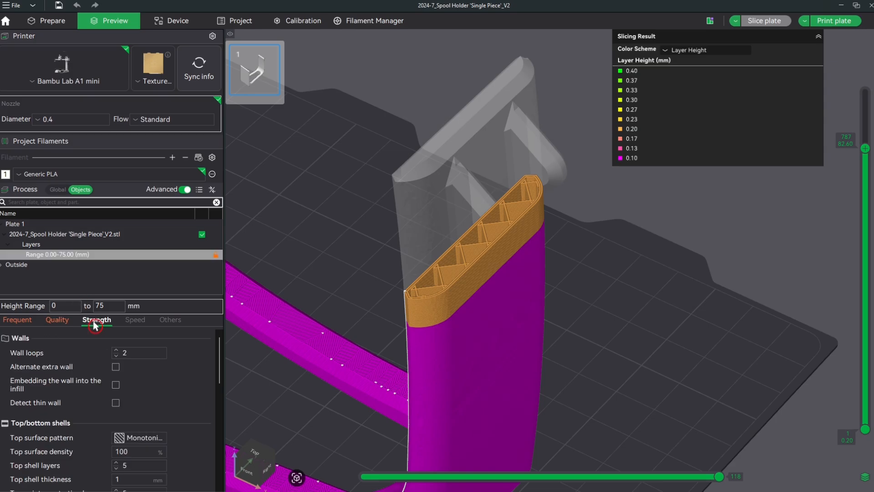
pyautogui.click(116, 351)
pyautogui.click(116, 351)
pyautogui.click(116, 350)
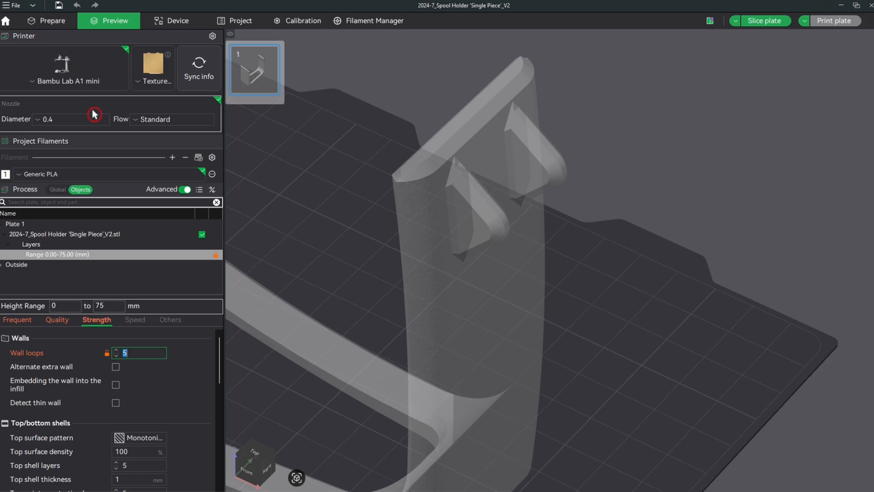
# Reslice the plate with the changed wall loops and examine the section above the height range at about layer 785
pyautogui.click(54, 23)
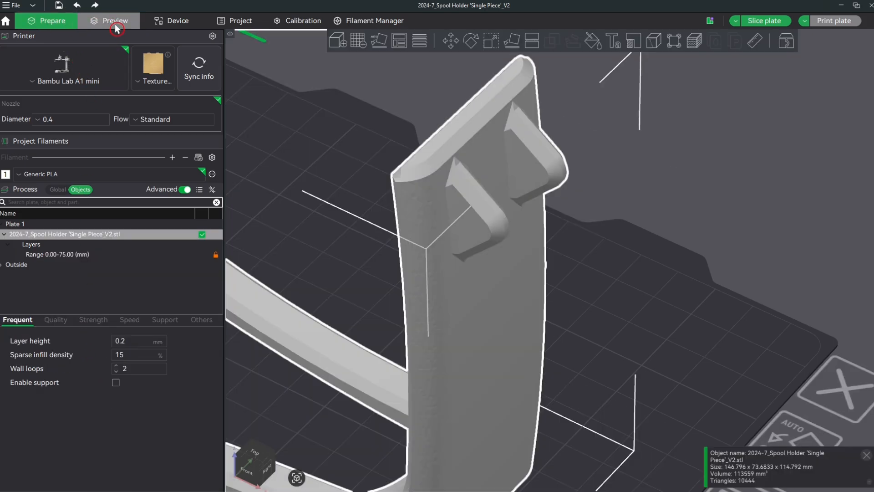
pyautogui.click(116, 23)
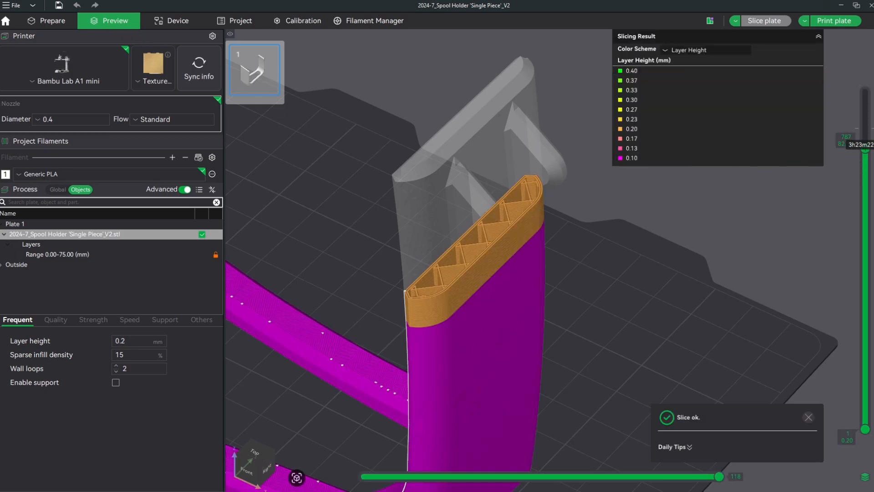
pyautogui.moveTo(867, 153)
pyautogui.mouseDown()
pyautogui.moveTo(864, 187)
pyautogui.moveTo(864, 153)
pyautogui.mouseUp()
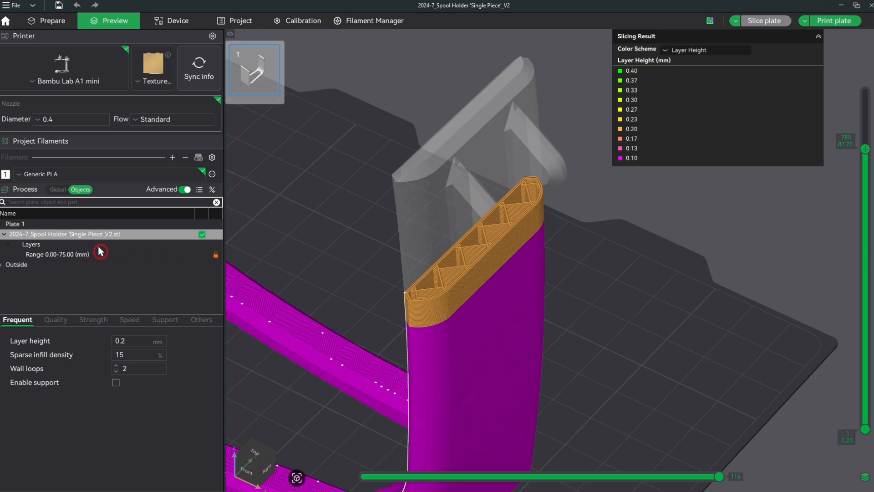
# Compare the global and height range wall loop settings, and examine the sliced section inside the range at about 71.9 mm
pyautogui.click(59, 190)
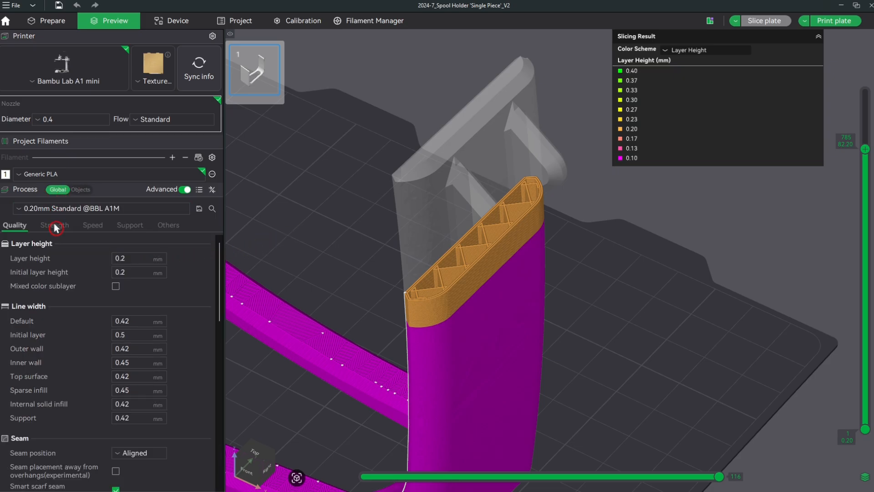
pyautogui.click(55, 226)
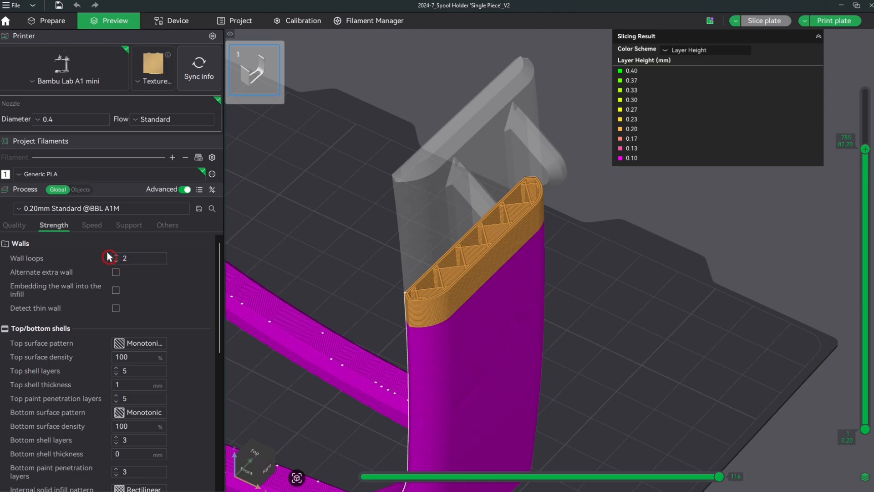
pyautogui.click(81, 190)
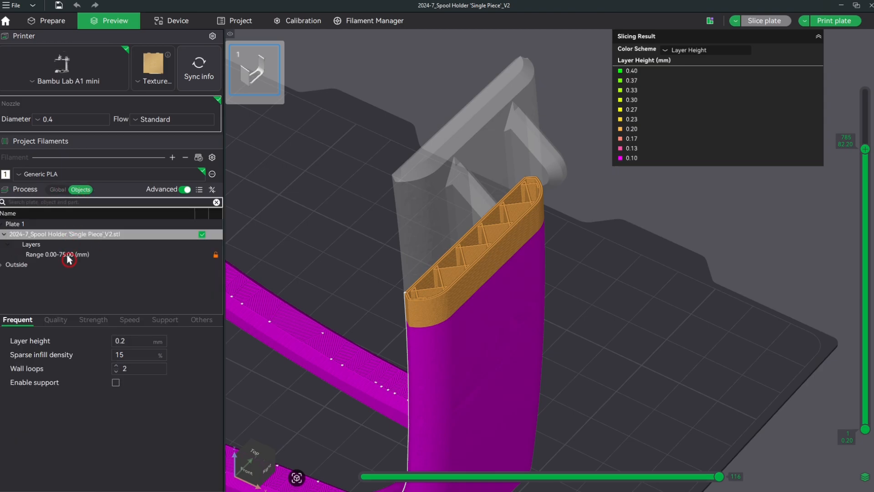
pyautogui.click(69, 255)
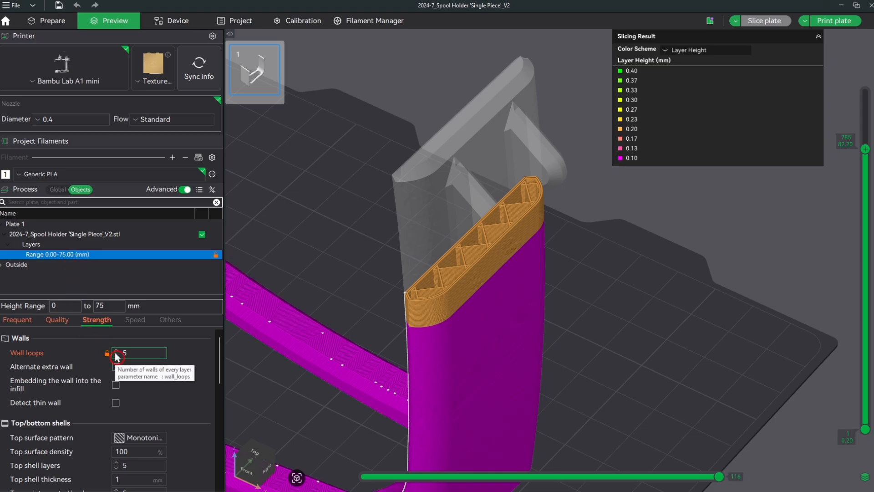
pyautogui.moveTo(866, 149); pyautogui.dragTo(868, 177)
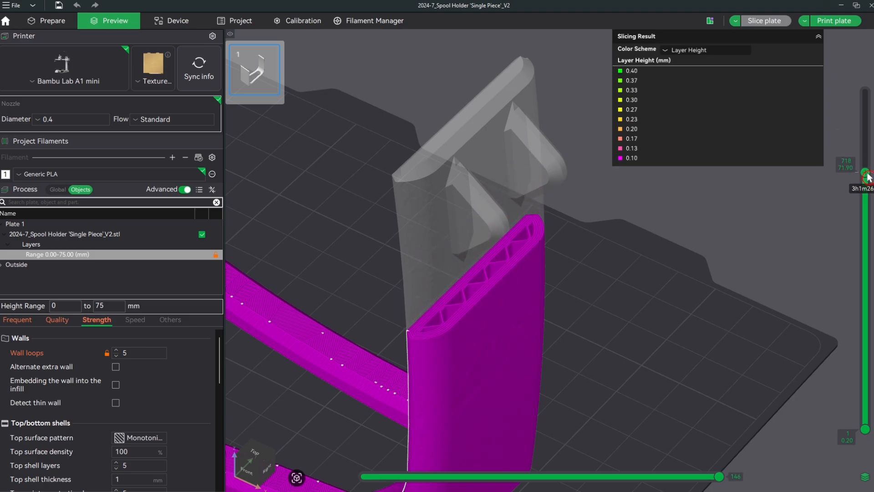
# Set the outer wall speed of the 0–75 mm height range to 300 mm/s and return to plate preparation
pyautogui.click(136, 320)
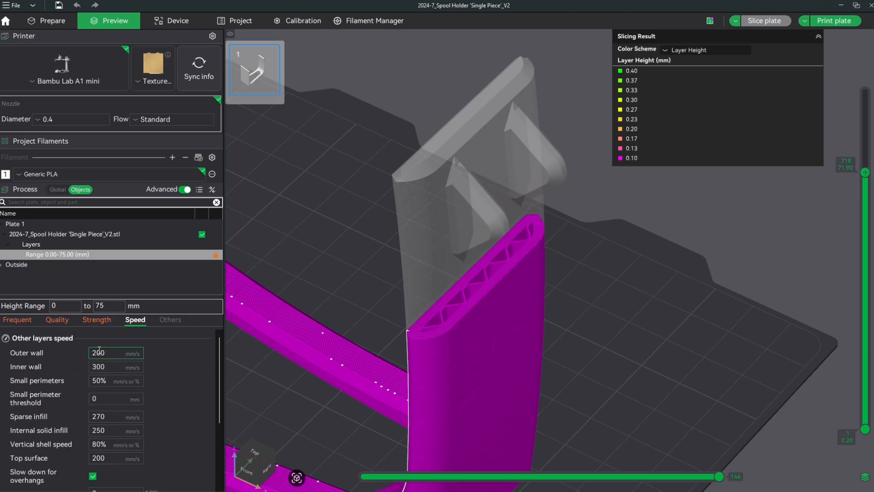
pyautogui.moveTo(99, 350); pyautogui.dragTo(80, 355)
pyautogui.write('3')
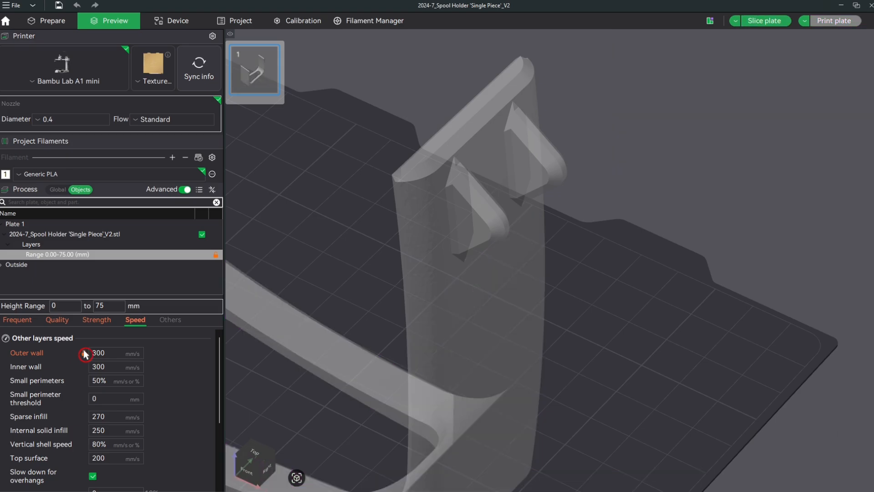
pyautogui.click(136, 327)
pyautogui.click(50, 21)
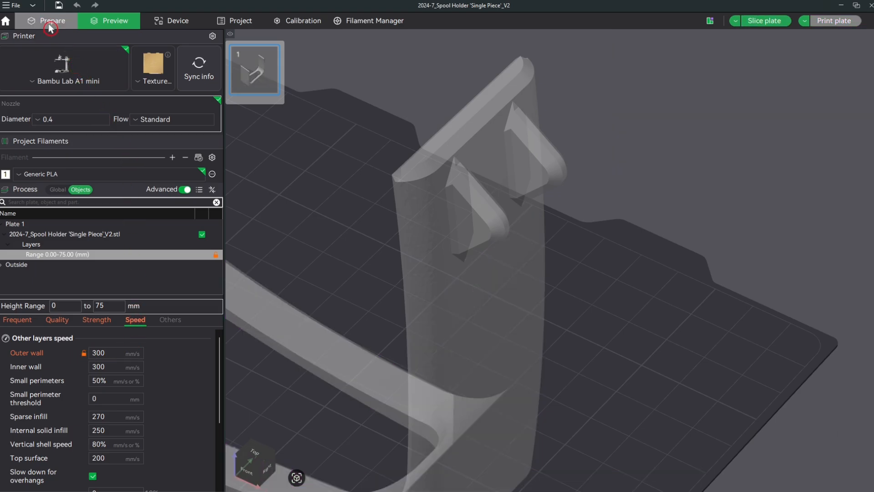
# Reslice the plate, colour the preview by speed, and examine the section above the height range at about 84.6 mm
pyautogui.click(104, 23)
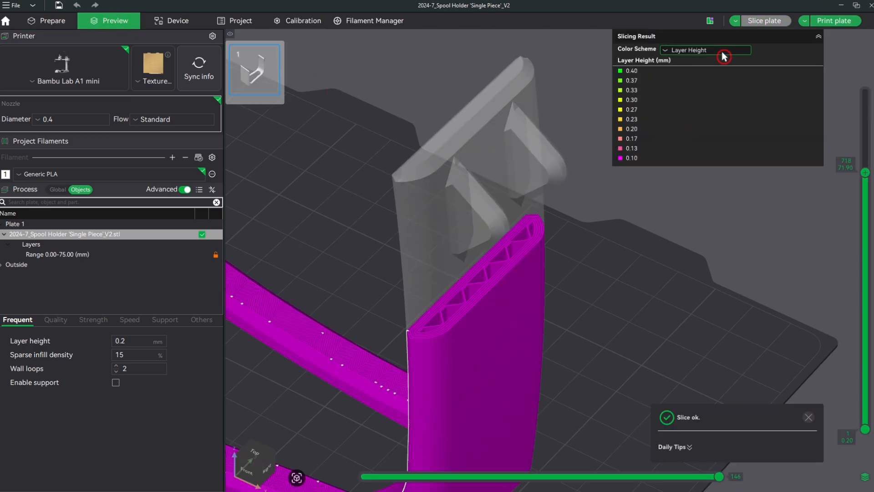
pyautogui.click(722, 52)
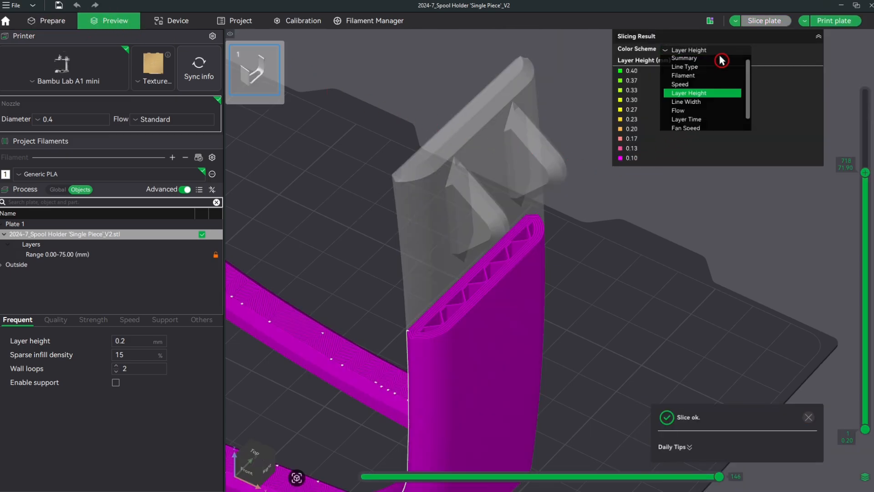
pyautogui.click(700, 85)
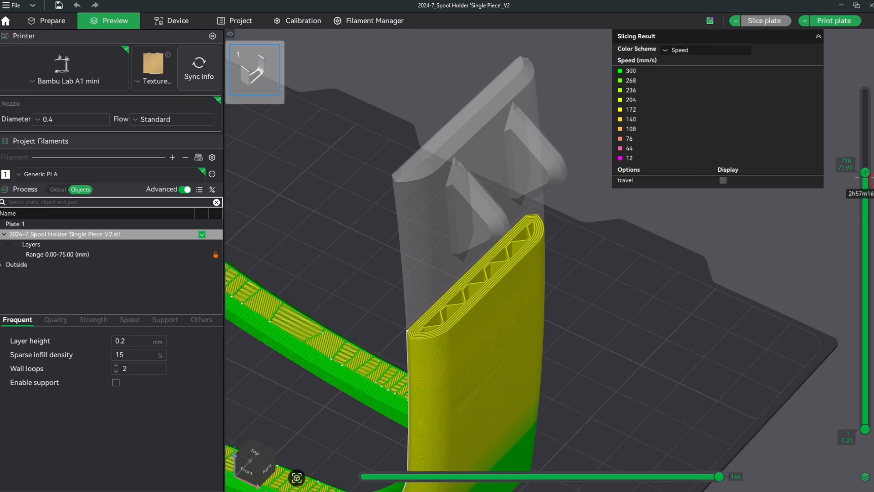
pyautogui.scroll(1, 867, 174)
pyautogui.moveTo(866, 174); pyautogui.dragTo(867, 145)
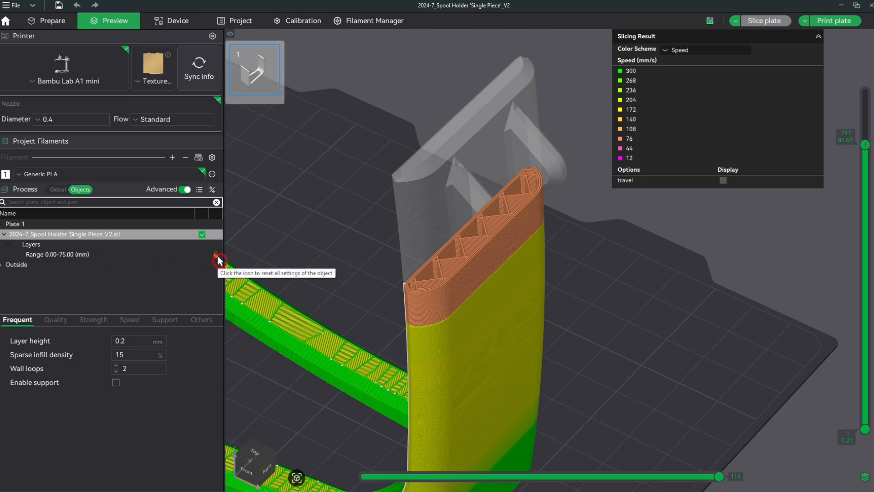
# Review the modified speed, strength and quality settings of the 0–75 mm height range, and reset all its settings
pyautogui.click(176, 255)
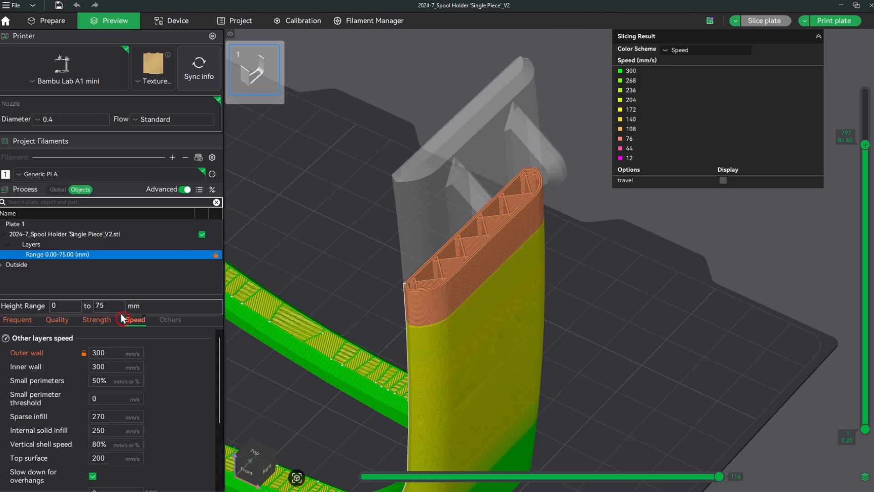
pyautogui.click(91, 321)
pyautogui.click(63, 322)
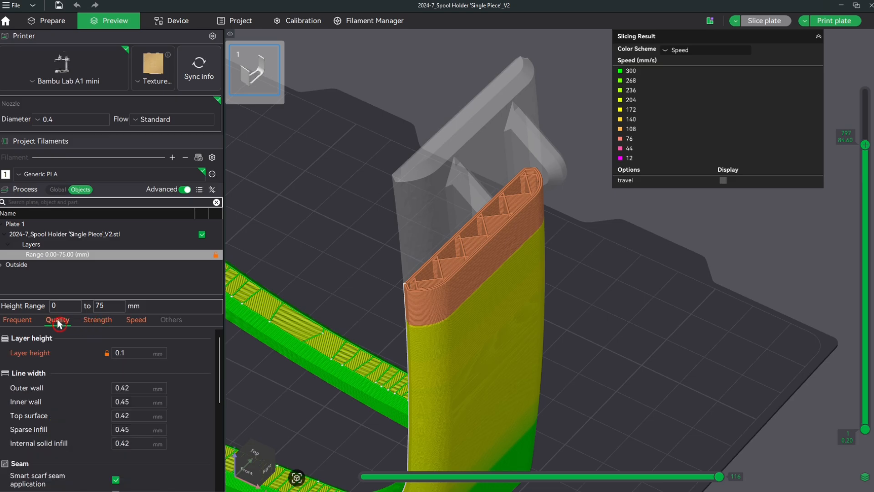
pyautogui.click(19, 324)
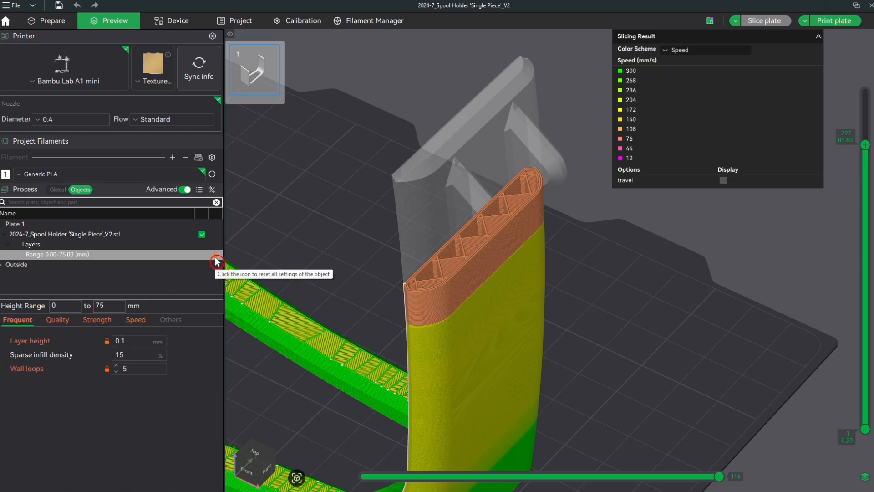
pyautogui.click(216, 259)
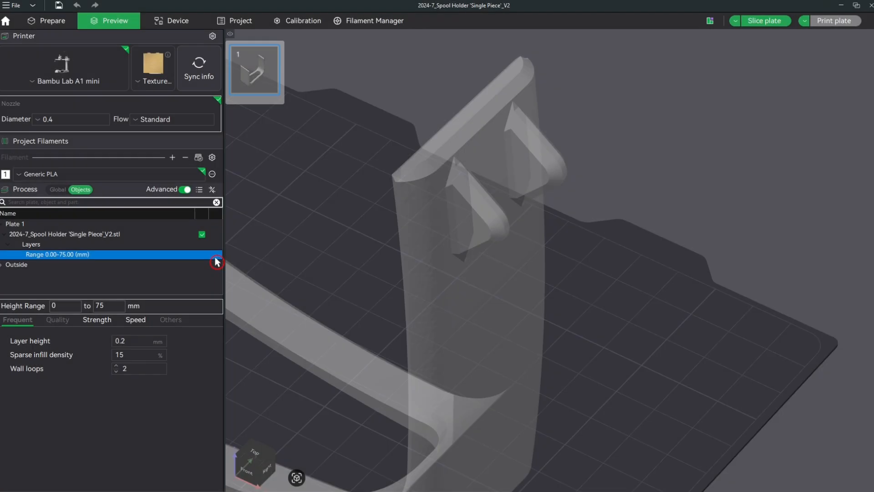
# Reslice the plate with the reset height range and examine the section at about 74.2 mm
pyautogui.click(63, 24)
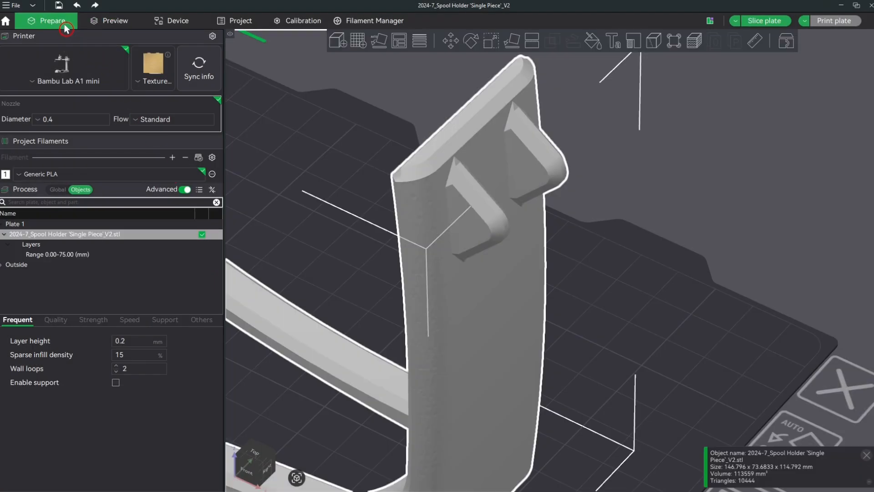
pyautogui.click(92, 22)
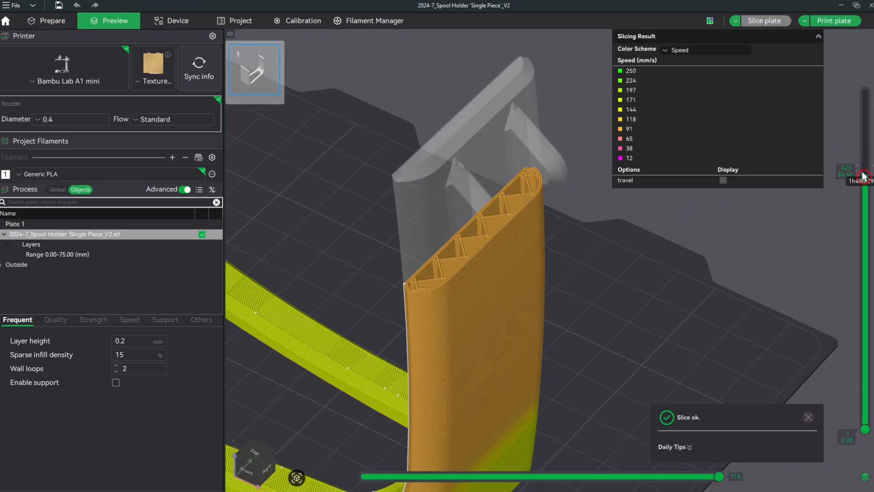
pyautogui.moveTo(868, 183); pyautogui.dragTo(864, 214)
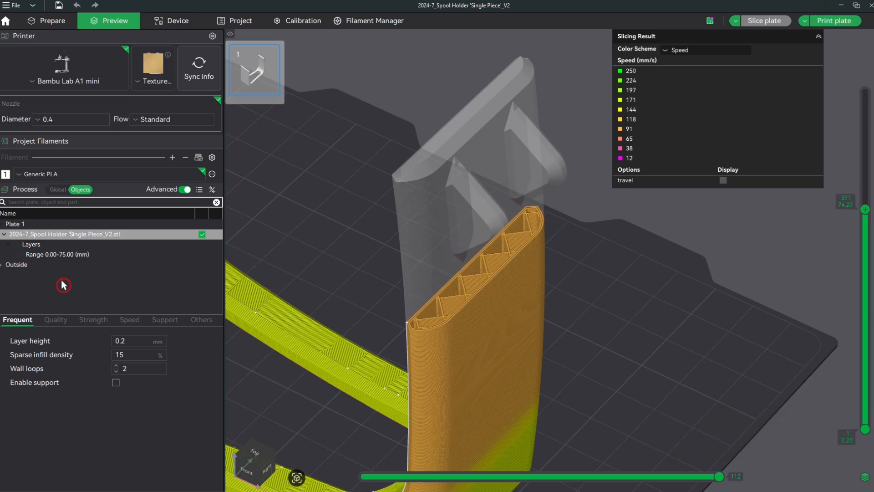
# Add a second height range from 75 to 85 mm to the spool holder and return to plate preparation
pyautogui.click(54, 246)
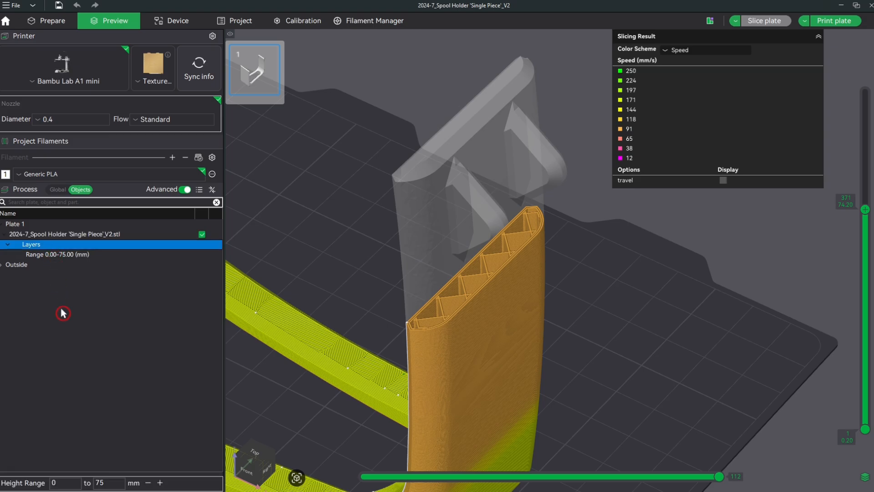
pyautogui.click(160, 484)
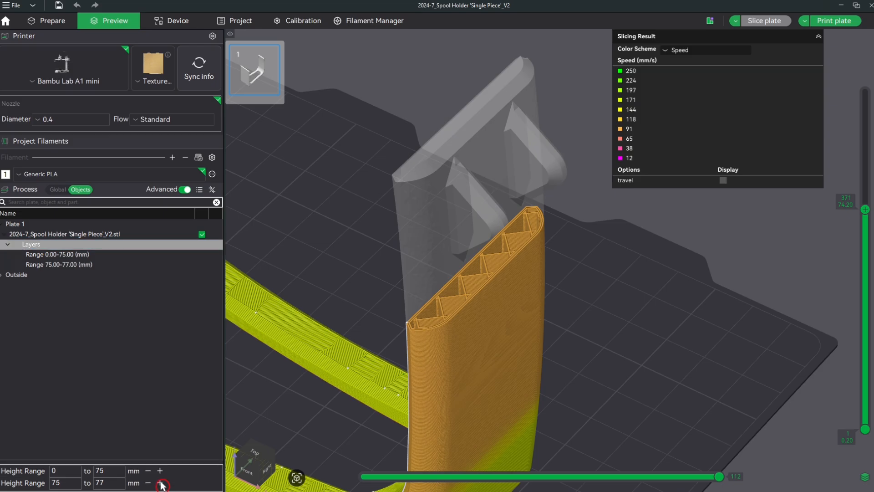
pyautogui.click(61, 266)
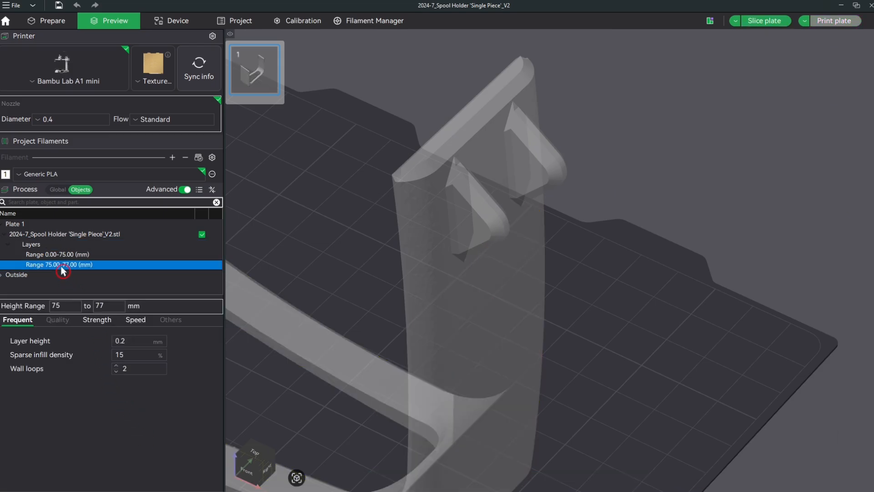
pyautogui.moveTo(105, 305); pyautogui.dragTo(88, 305)
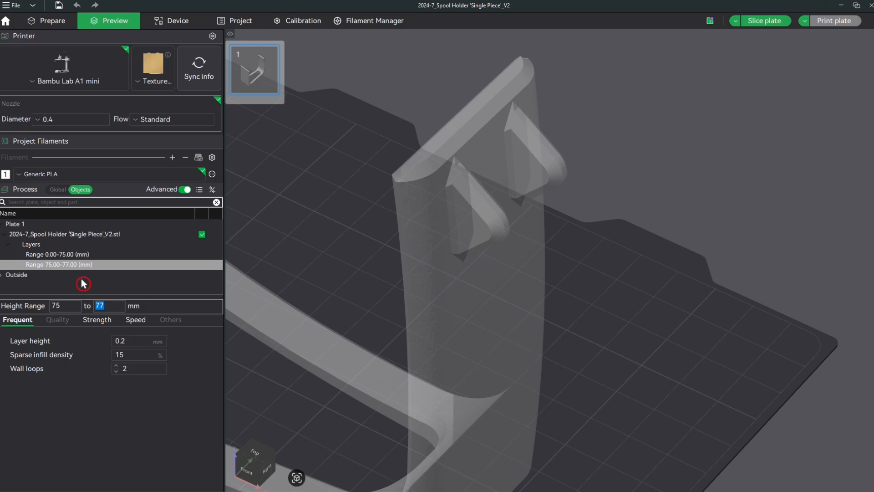
pyautogui.write('85')
pyautogui.press('Return')
pyautogui.click(49, 21)
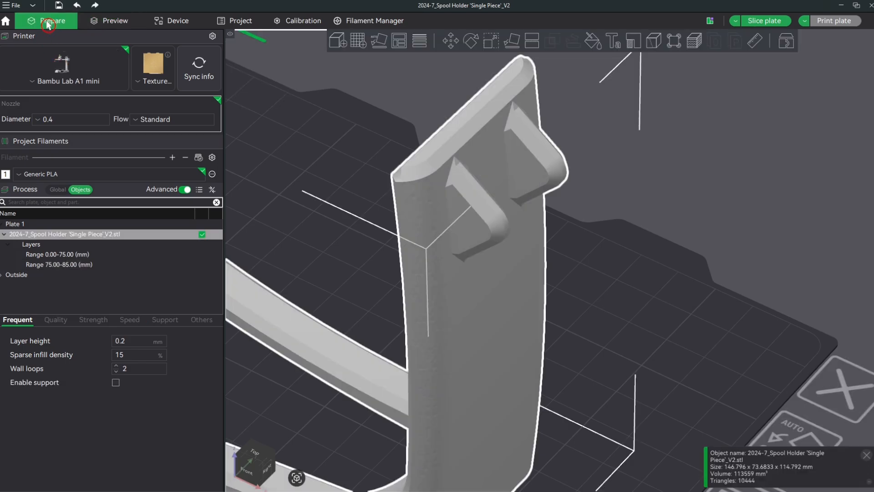
# Set the layer height of the 75–85 mm range to 0.05 mm, ignoring the automatic limit adjustment
pyautogui.click(79, 255)
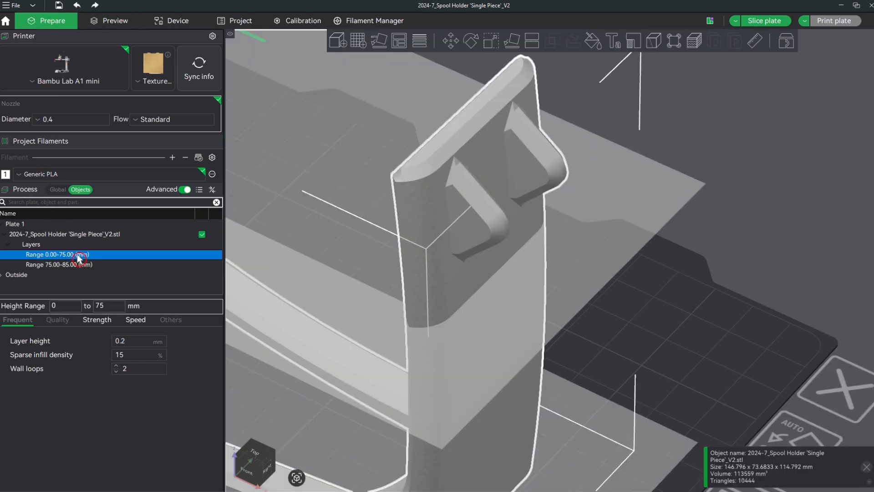
pyautogui.click(77, 266)
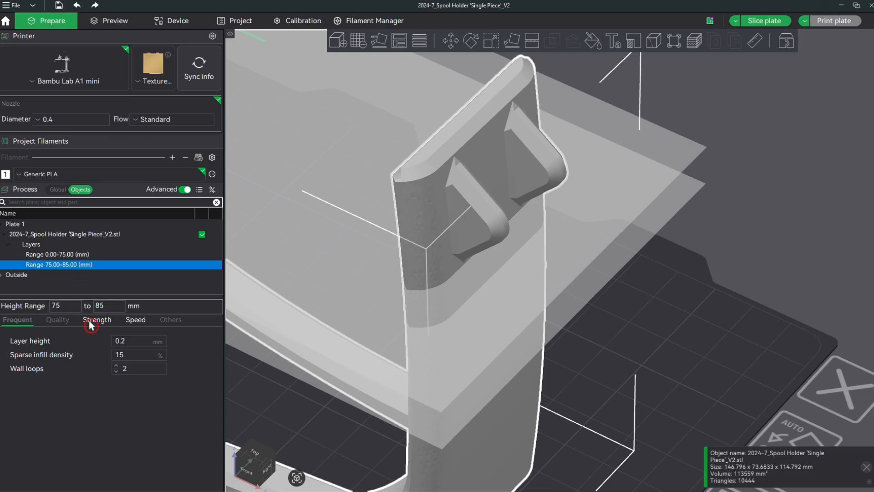
pyautogui.click(123, 341)
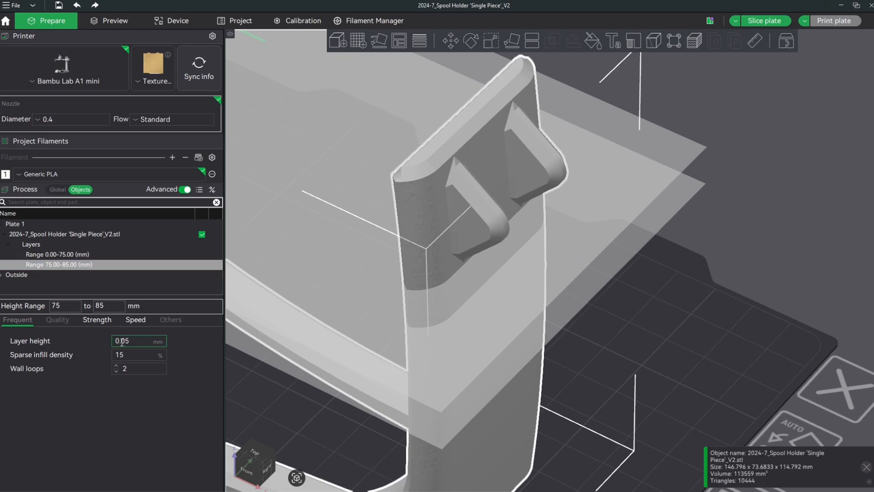
pyautogui.click(81, 256)
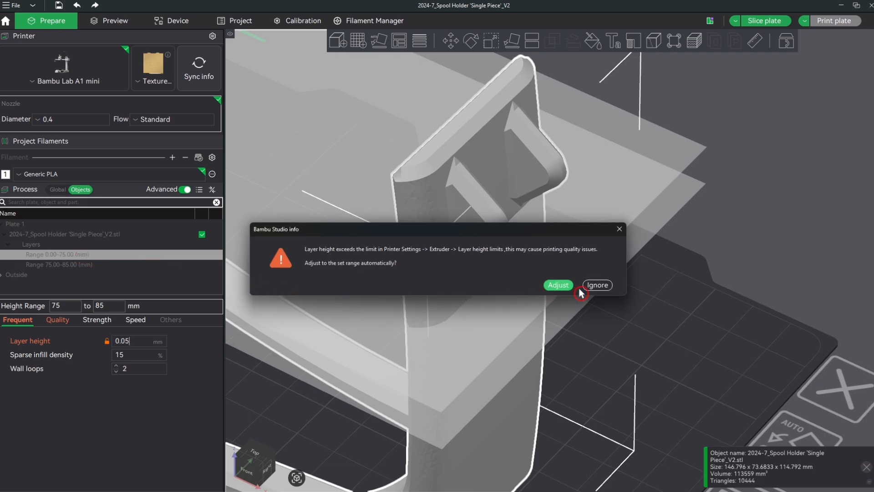
pyautogui.click(596, 290)
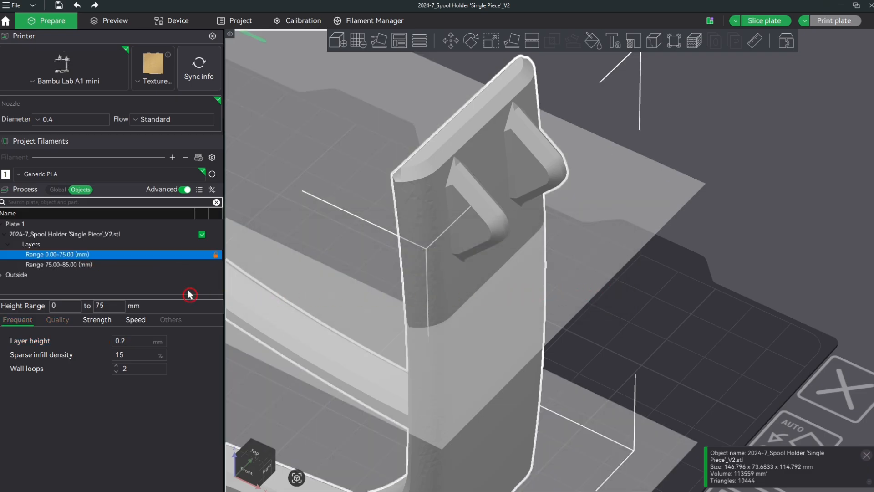
# Set the layer height of the 0–75 mm range to 0.15 mm and review the settings of both ranges and the object
pyautogui.doubleClick(129, 342)
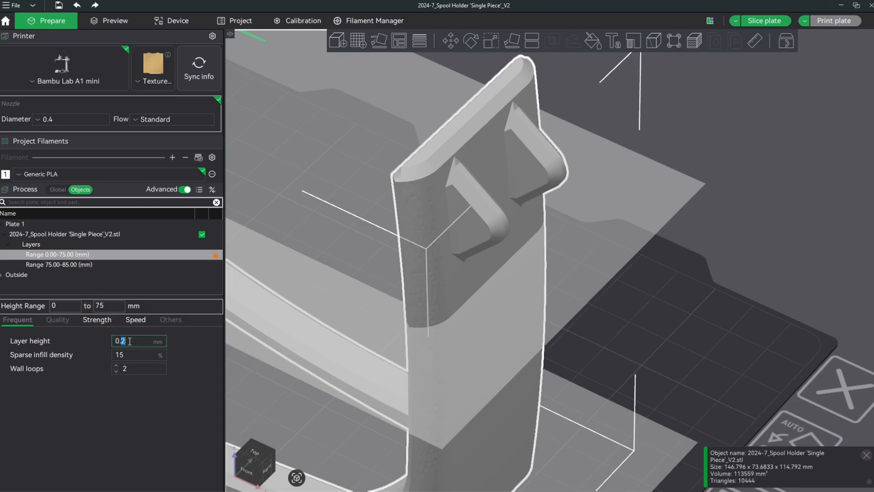
pyautogui.click(70, 265)
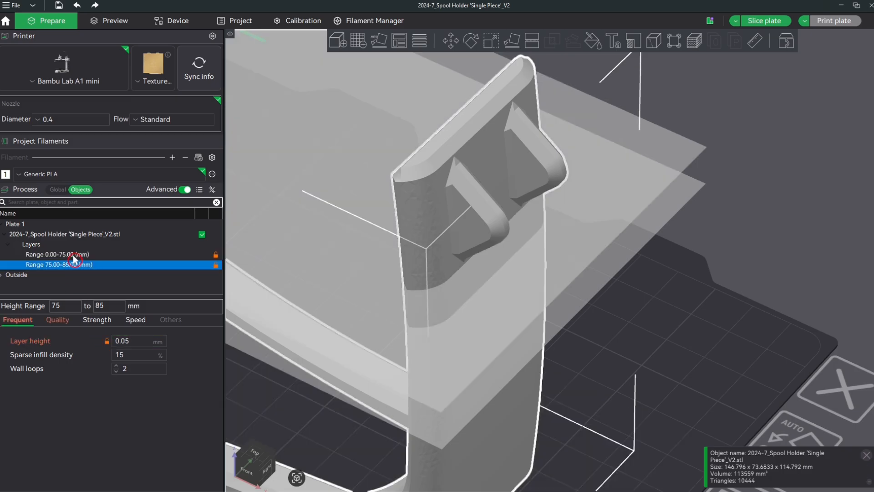
pyautogui.click(74, 255)
pyautogui.click(72, 246)
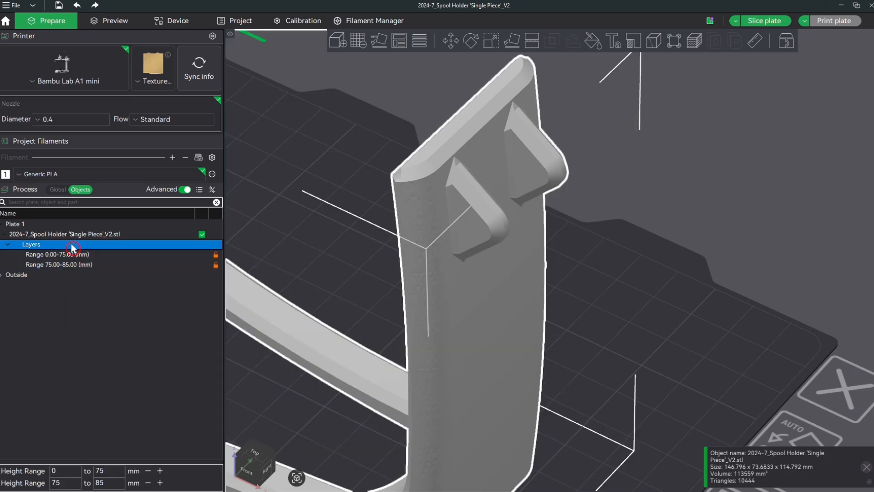
pyautogui.click(72, 234)
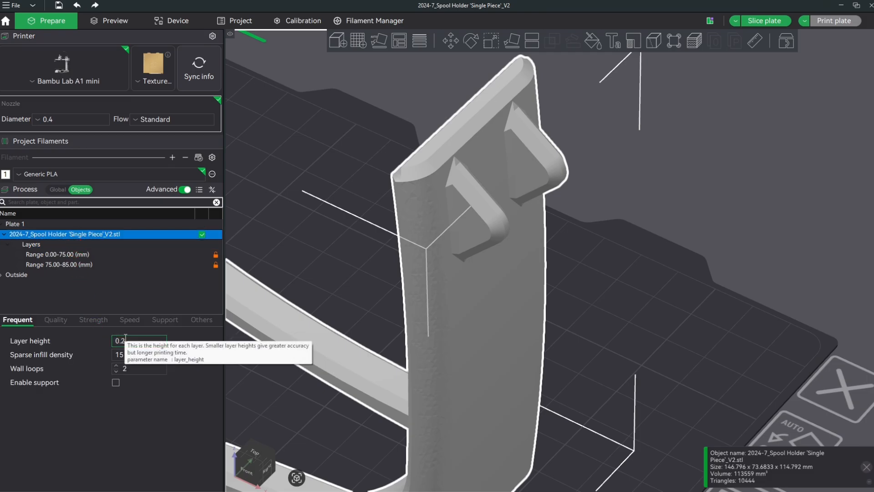
# Reslice the plate, colour the preview by layer height, and examine the section at about 101 mm
pyautogui.click(114, 20)
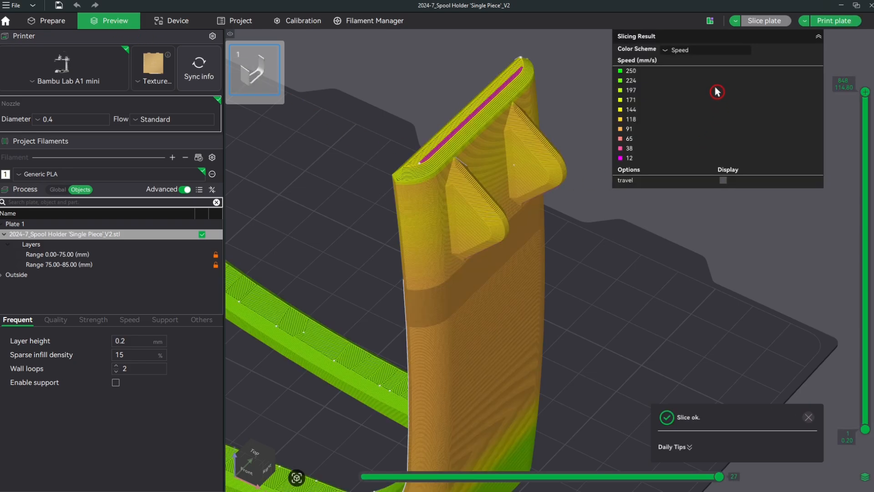
pyautogui.click(698, 51)
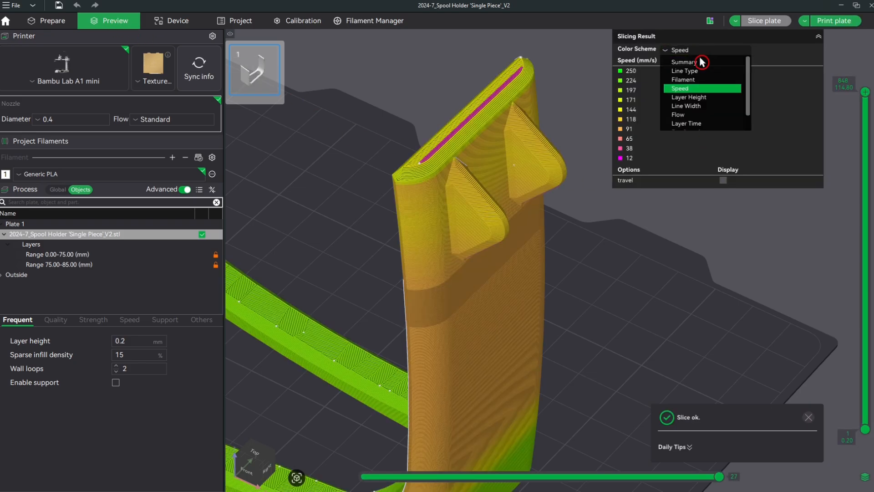
pyautogui.click(704, 97)
pyautogui.moveTo(865, 91); pyautogui.dragTo(869, 124)
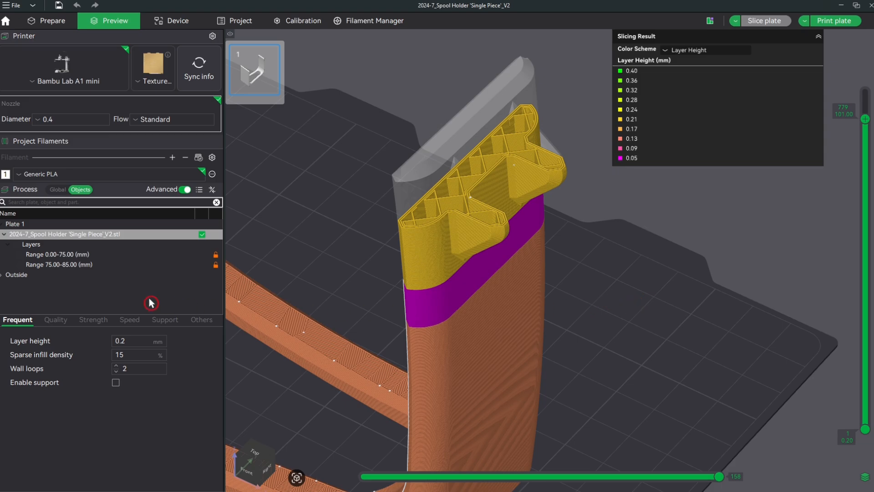
# Delete the 75–85 mm and 0–75 mm height ranges from the spool holder
pyautogui.click(68, 264)
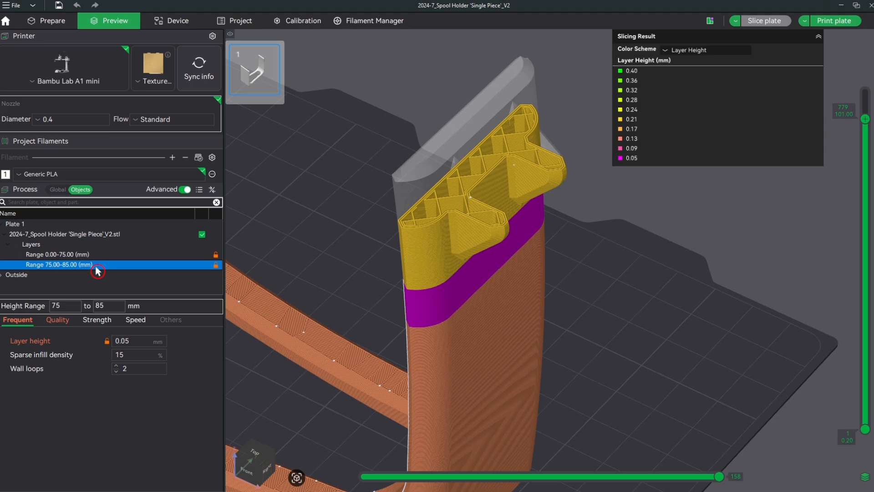
pyautogui.press('Delete')
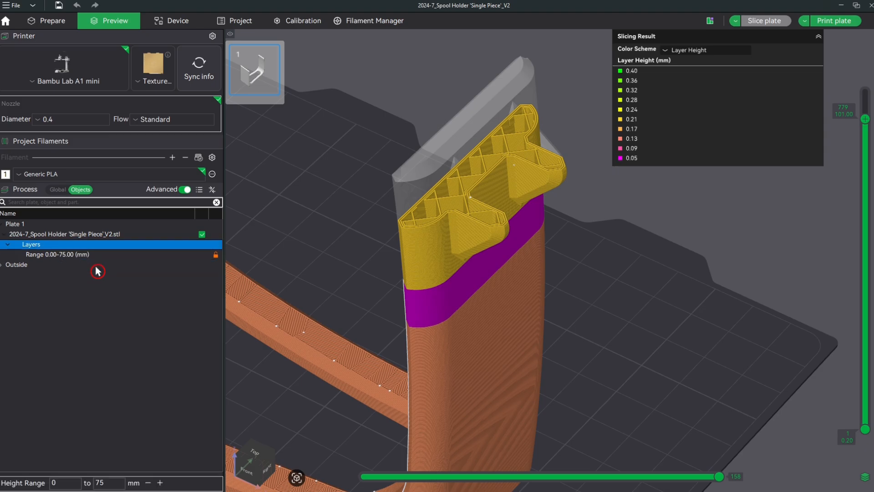
pyautogui.click(99, 254)
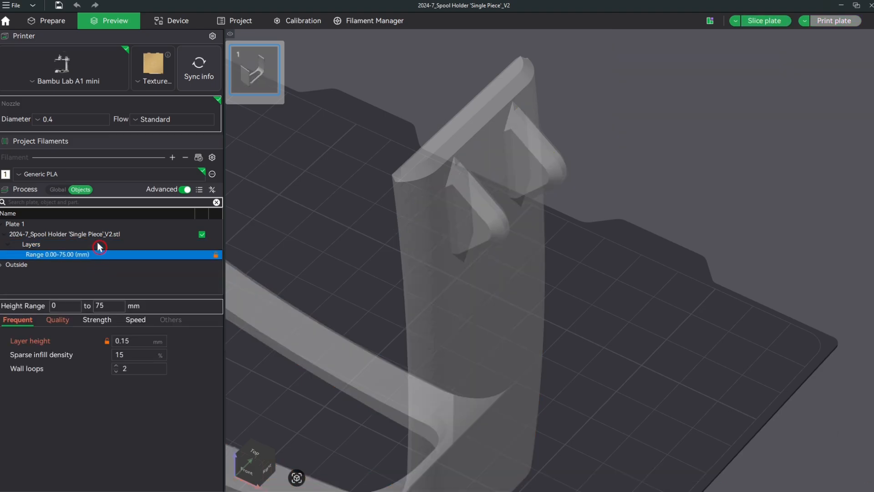
pyautogui.click(99, 244)
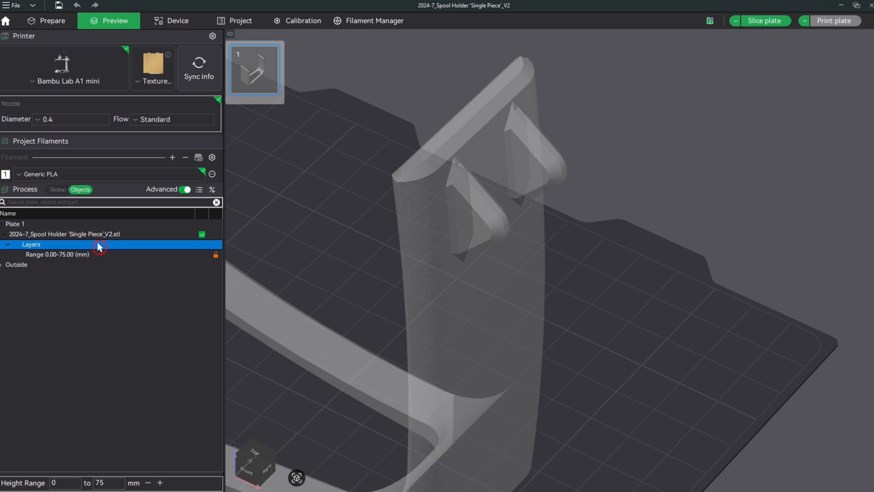
pyautogui.click(150, 486)
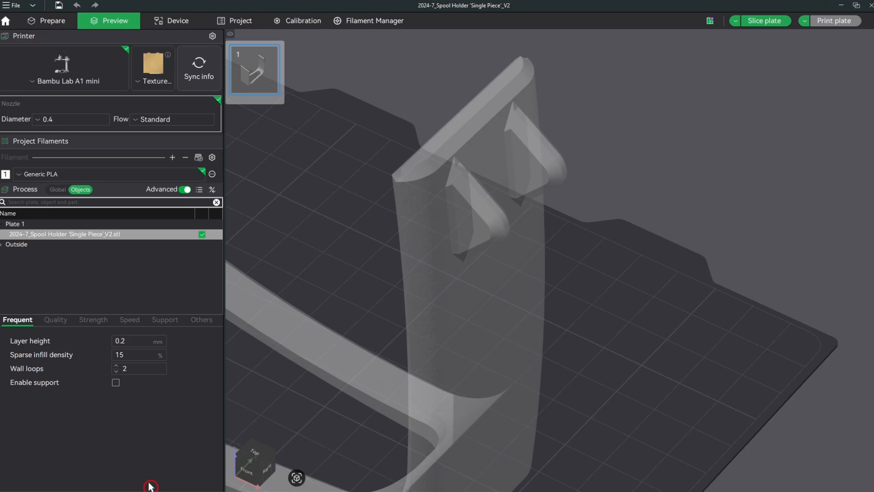